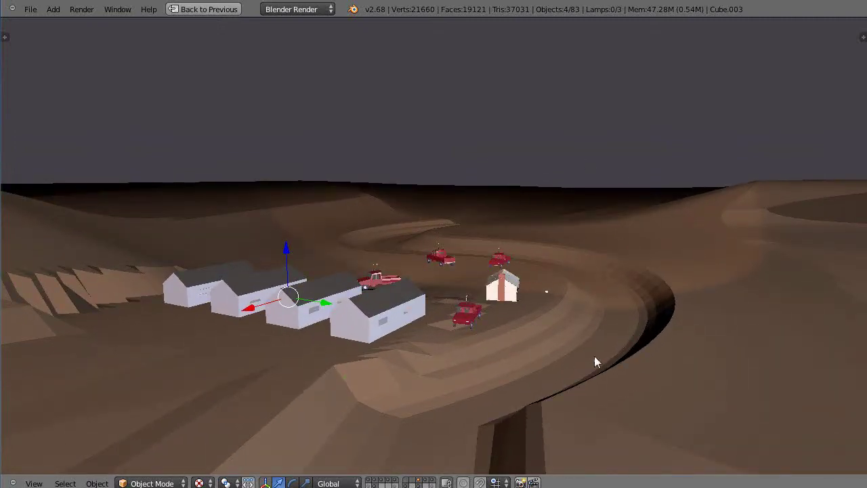
# Orbit around the barracks and trucks, then pan the view sideways and lower across the camp.
pyautogui.moveTo(757, 299); pyautogui.dragTo(665, 332, button='middle')
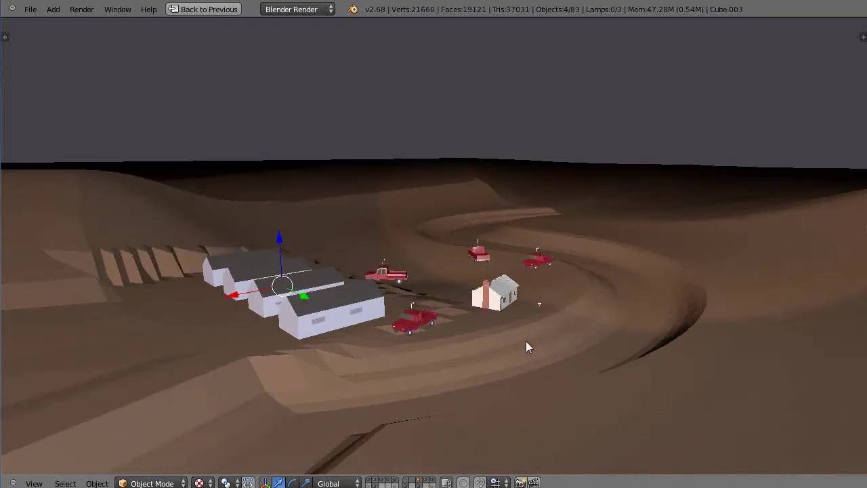
pyautogui.scroll(4, 503, 341)
pyautogui.scroll(-1, 503, 341)
pyautogui.scroll(2, 503, 336)
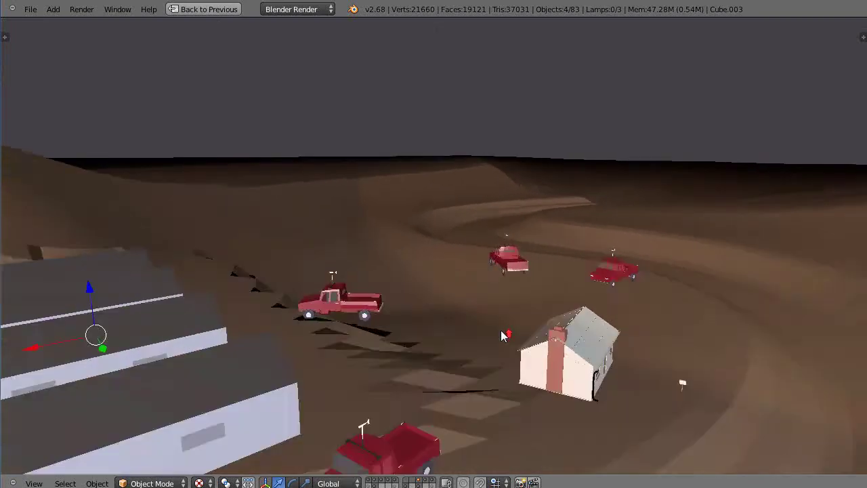
pyautogui.scroll(-4, 503, 335)
pyautogui.keyDown('shift'); pyautogui.moveTo(422, 298); pyautogui.dragTo(422, 297, button='middle'); pyautogui.keyUp('shift')
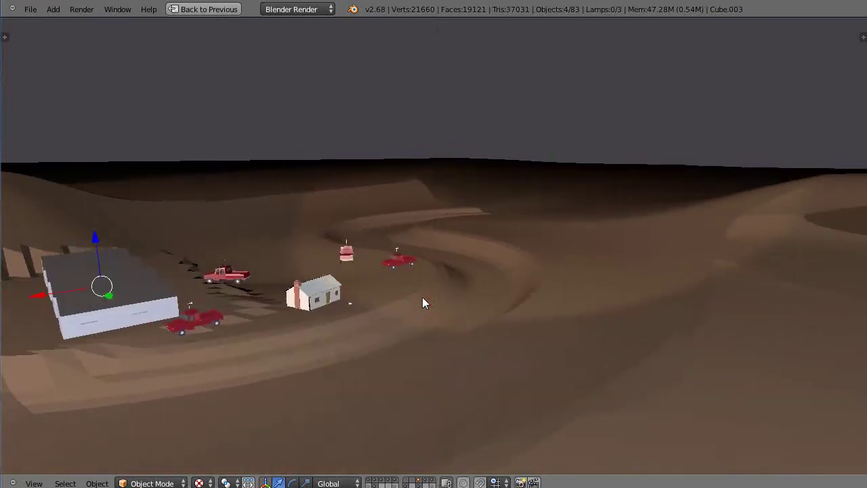
pyautogui.keyDown('shift'); pyautogui.moveTo(422, 297); pyautogui.dragTo(409, 300, button='middle'); pyautogui.keyUp('shift')
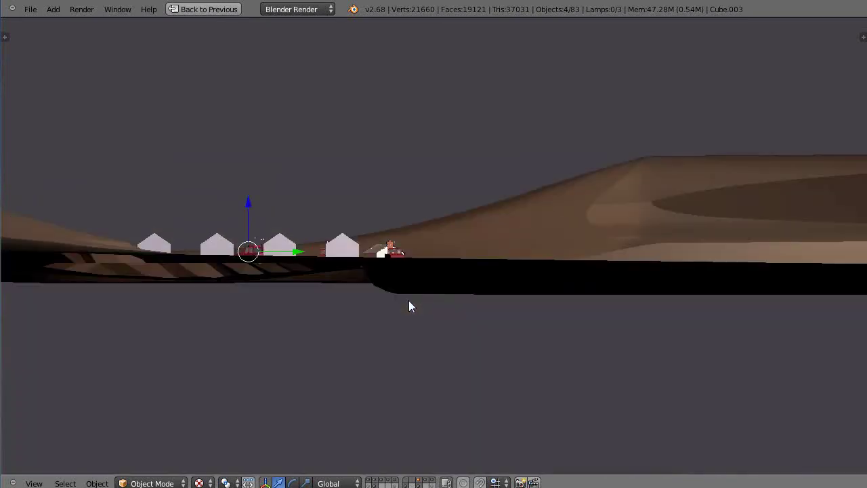
# Look straight down on the curved road, then switch to front view and orbit out wider.
pyautogui.press('KP_7')
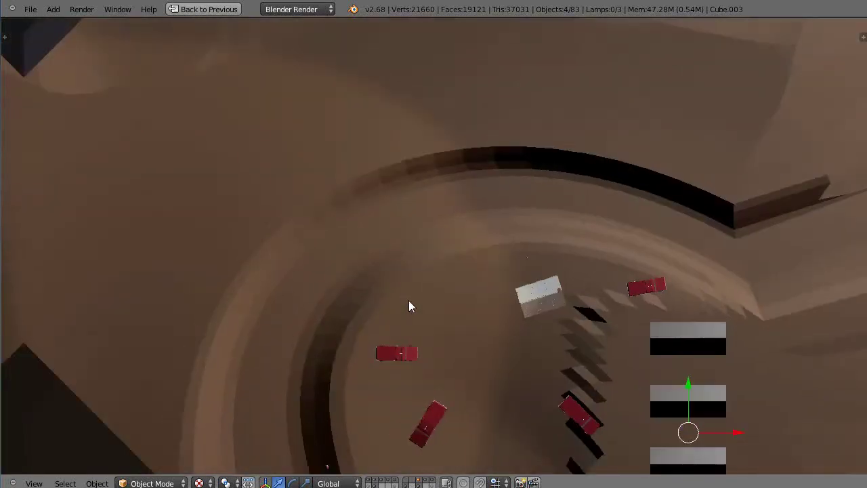
pyautogui.scroll(-2, 408, 300)
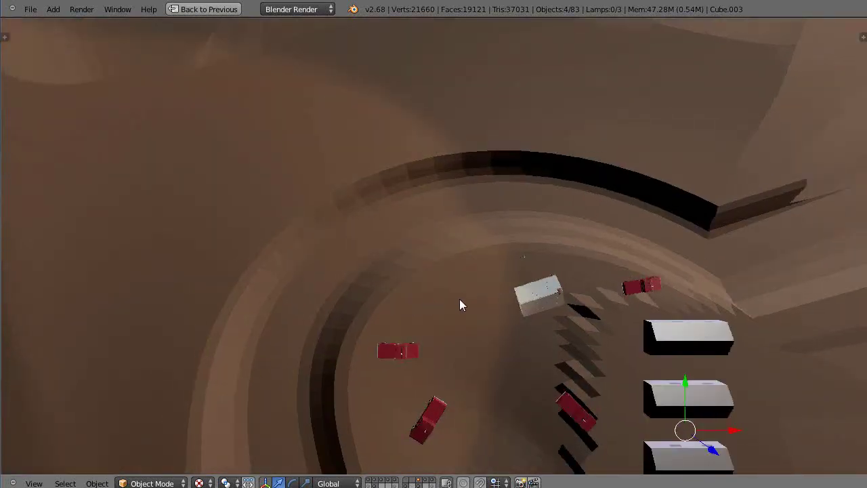
pyautogui.scroll(-2, 460, 299)
pyautogui.scroll(-2, 460, 298)
pyautogui.scroll(1, 460, 298)
pyautogui.scroll(1, 461, 299)
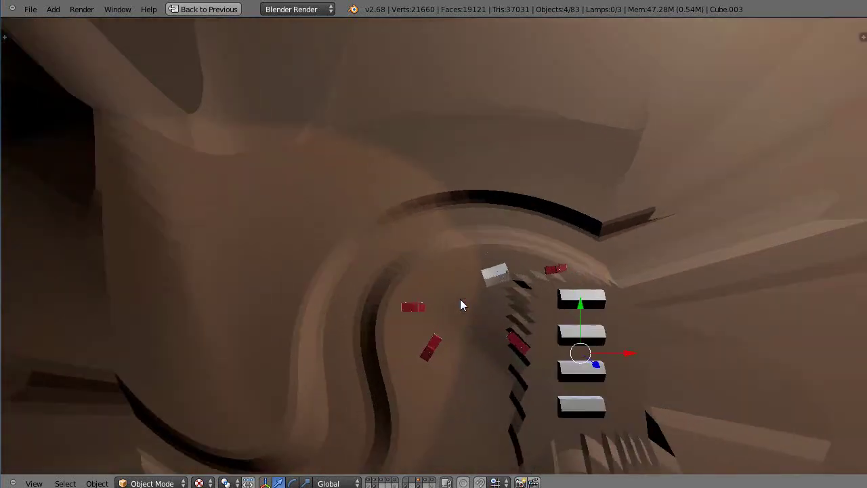
pyautogui.press('KP_1')
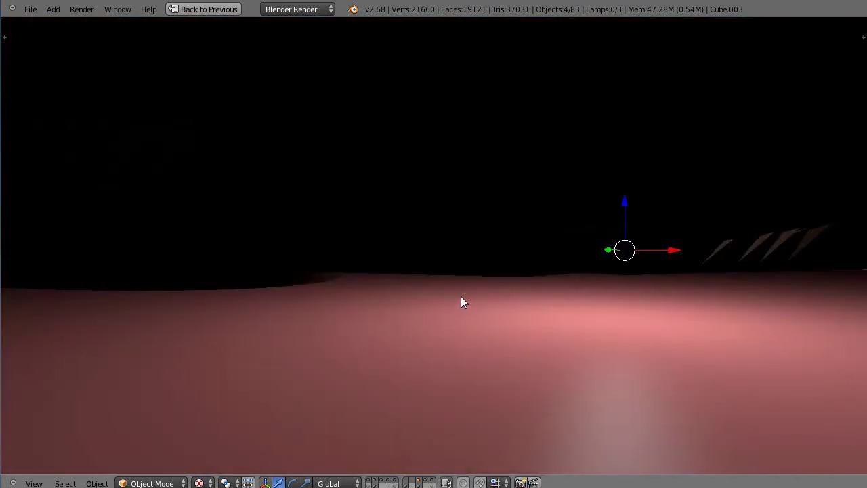
pyautogui.moveTo(461, 298)
pyautogui.mouseDown(button='middle')
pyautogui.moveTo(454, 351)
pyautogui.moveTo(453, 308)
pyautogui.mouseUp(button='middle')
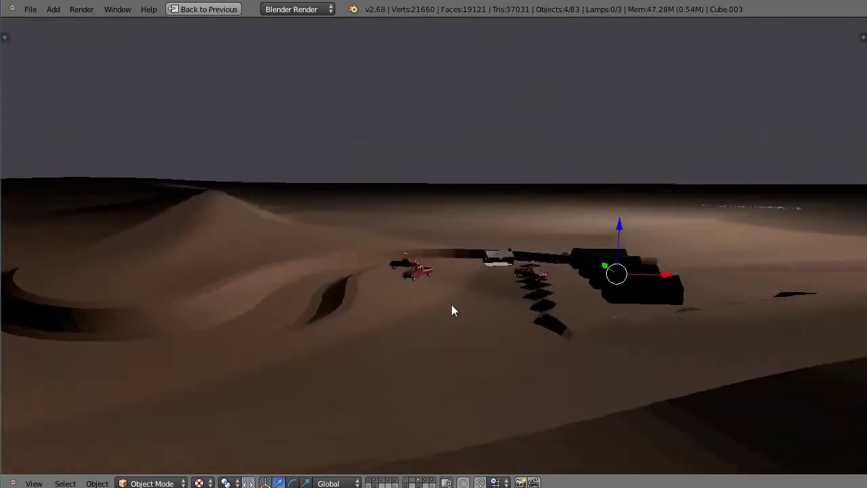
# Cycle through back, left, front and right views, ending on a higher oblique angle.
pyautogui.press('ctrl+KP_1')
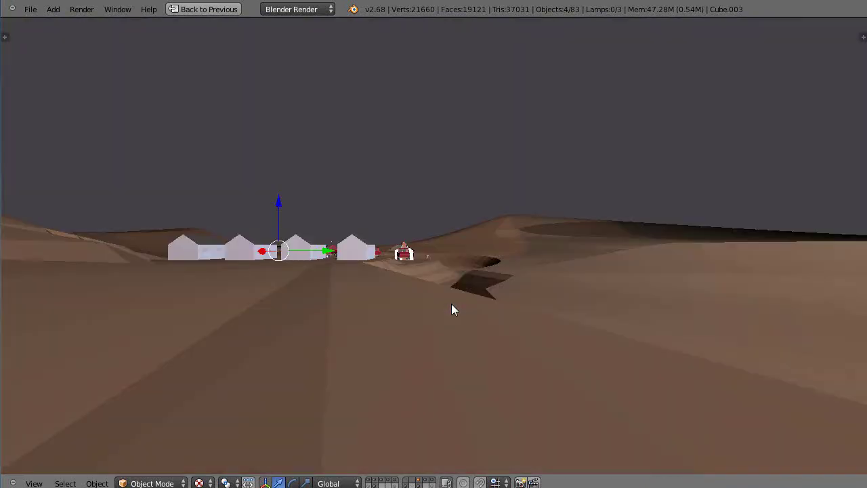
pyautogui.press('ctrl+KP_3')
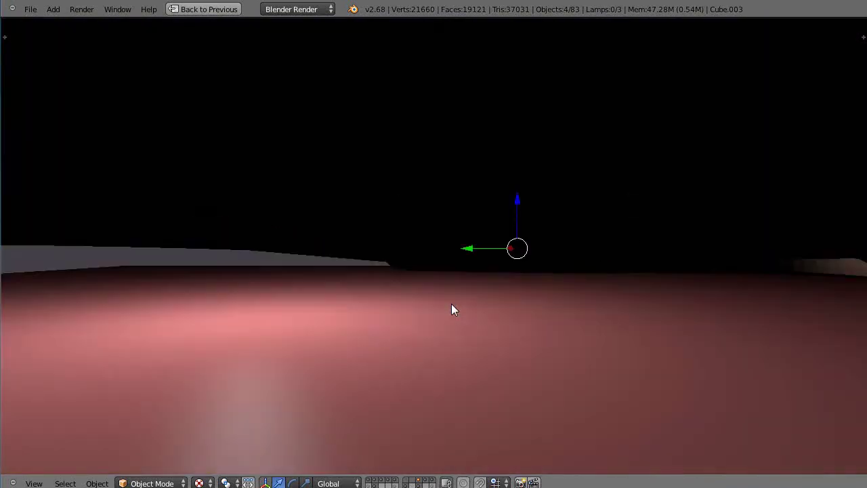
pyautogui.press('KP_1')
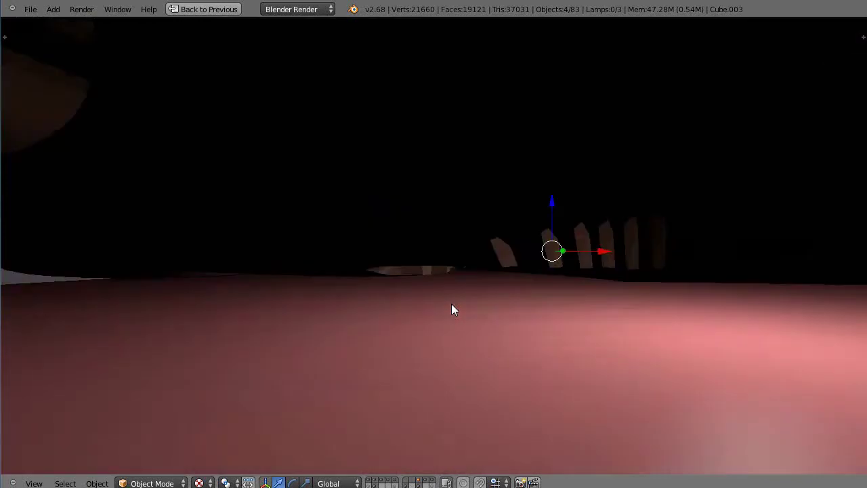
pyautogui.press('KP_3')
pyautogui.moveTo(446, 310)
pyautogui.mouseDown(button='middle')
pyautogui.moveTo(415, 334)
pyautogui.moveTo(499, 314)
pyautogui.moveTo(523, 327)
pyautogui.mouseUp(button='middle')
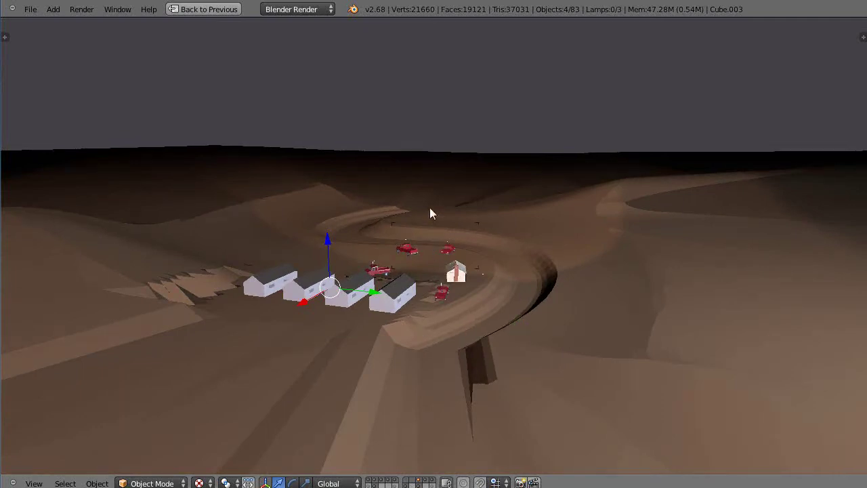
# Tilt the view further over the camp and orbit back and forth around it.
pyautogui.moveTo(430, 207)
pyautogui.mouseDown(button='middle')
pyautogui.moveTo(432, 176)
pyautogui.moveTo(434, 286)
pyautogui.mouseUp(button='middle')
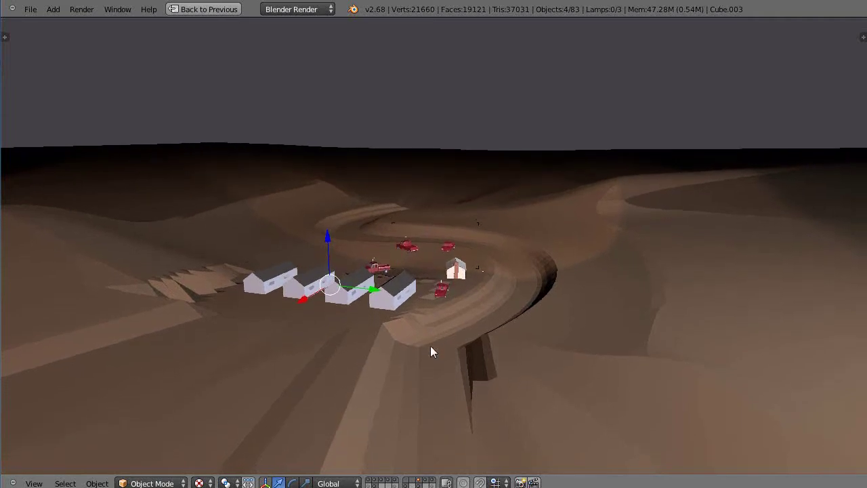
pyautogui.moveTo(432, 177)
pyautogui.mouseDown(button='middle')
pyautogui.moveTo(438, 124)
pyautogui.moveTo(429, 282)
pyautogui.mouseUp(button='middle')
pyautogui.moveTo(573, 281)
pyautogui.mouseDown(button='middle')
pyautogui.moveTo(667, 279)
pyautogui.moveTo(545, 297)
pyautogui.moveTo(184, 278)
pyautogui.moveTo(453, 285)
pyautogui.mouseUp(button='middle')
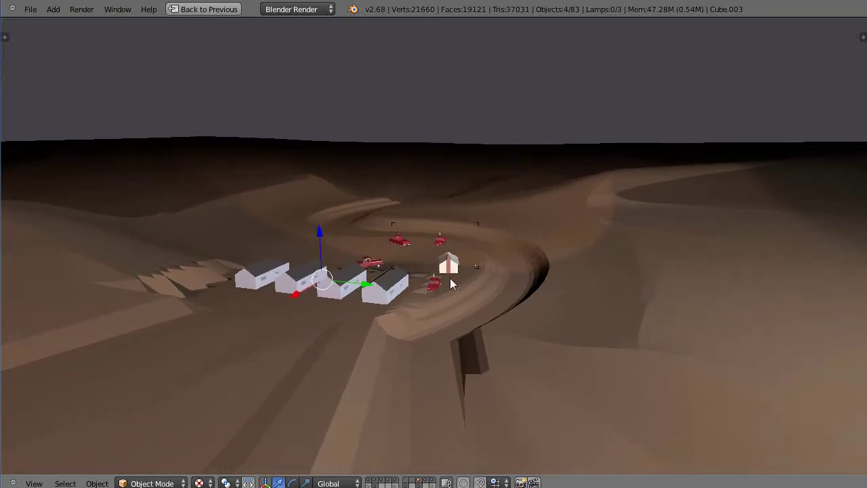
pyautogui.scroll(-2, 419, 278)
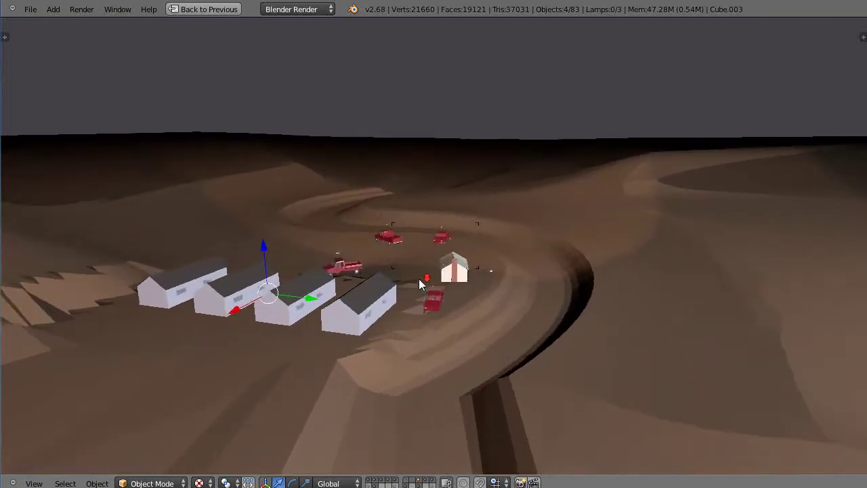
pyautogui.scroll(-2, 419, 279)
pyautogui.scroll(-2, 419, 279)
pyautogui.scroll(-1, 419, 279)
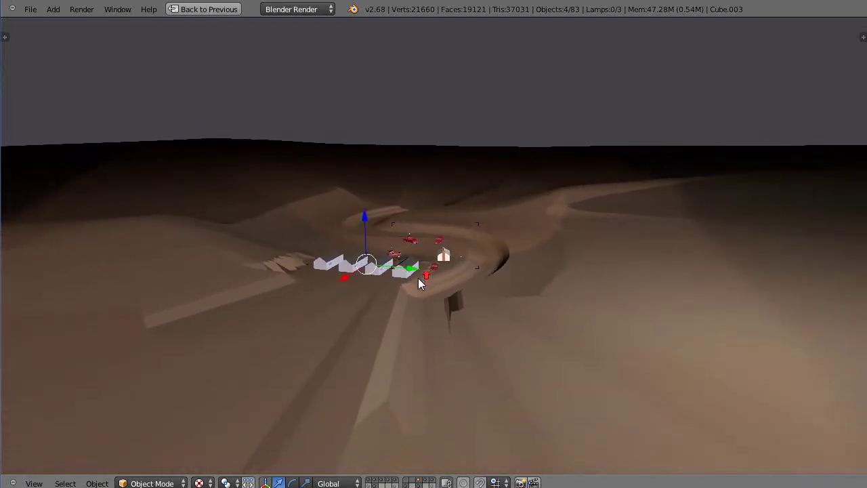
pyautogui.scroll(1, 418, 278)
pyautogui.scroll(1, 462, 243)
pyautogui.scroll(1, 662, 229)
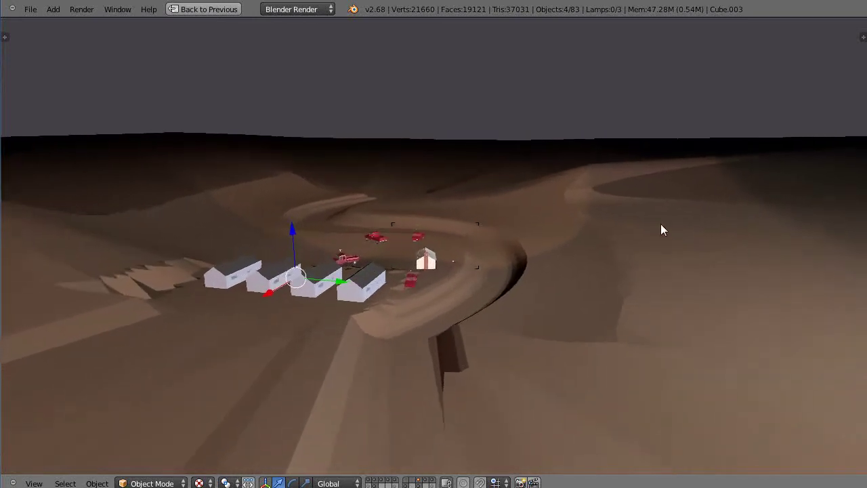
pyautogui.scroll(1, 487, 194)
pyautogui.scroll(1, 283, 176)
pyautogui.scroll(1, 201, 168)
pyautogui.scroll(2, 200, 168)
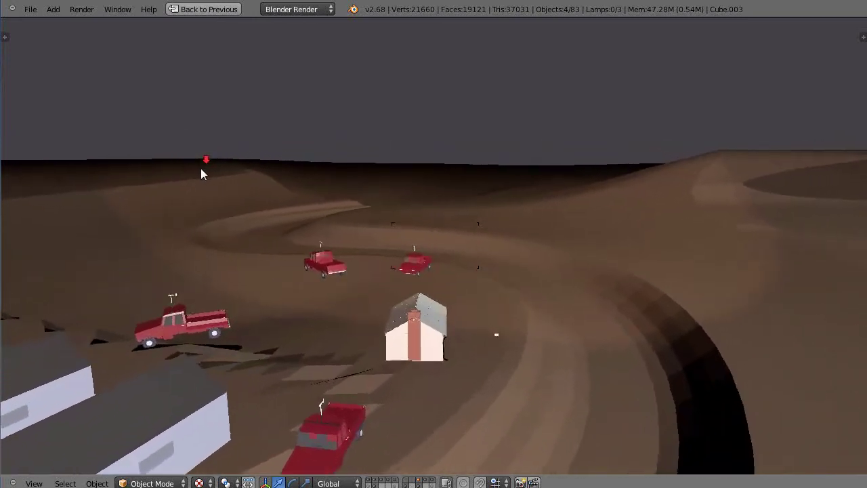
pyautogui.scroll(-4, 212, 185)
pyautogui.scroll(-3, 207, 175)
pyautogui.scroll(1, 316, 213)
pyautogui.scroll(-1, 315, 218)
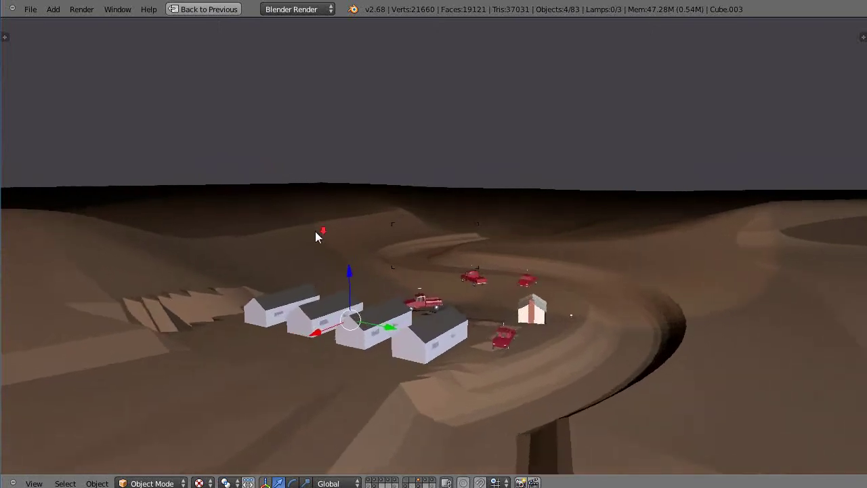
pyautogui.scroll(-1, 315, 218)
pyautogui.scroll(-1, 315, 218)
pyautogui.scroll(2, 587, 375)
pyautogui.scroll(3, 587, 376)
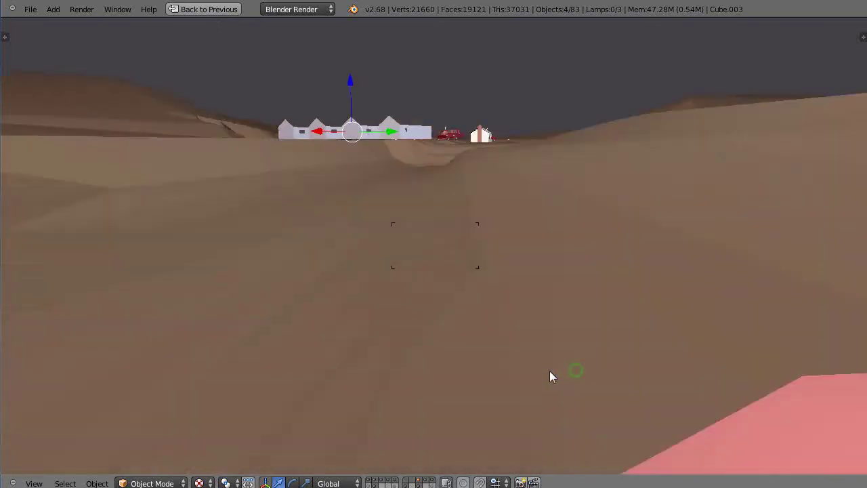
pyautogui.scroll(2, 551, 373)
pyautogui.scroll(-5, 558, 385)
pyautogui.scroll(2, 549, 332)
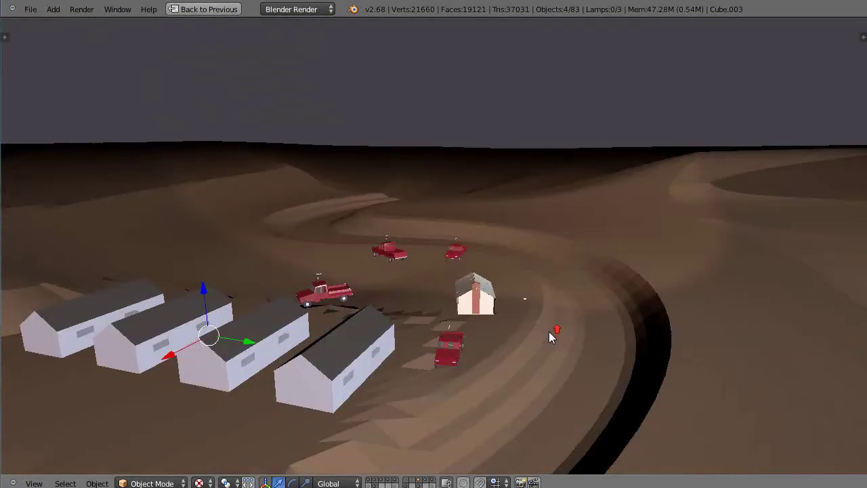
# Rotate the terrain around the barracks, lowering the horizon over the dunes.
pyautogui.moveTo(551, 333)
pyautogui.mouseDown(button='middle')
pyautogui.moveTo(374, 350)
pyautogui.moveTo(474, 353)
pyautogui.moveTo(453, 344)
pyautogui.mouseUp(button='middle')
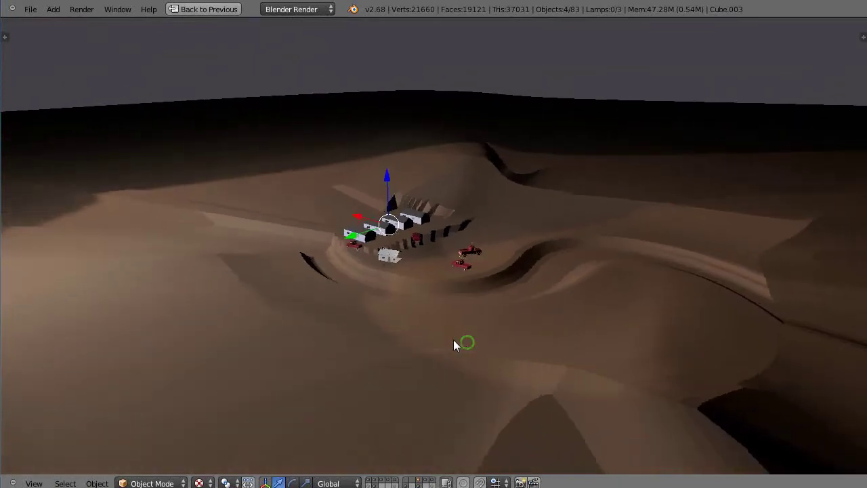
pyautogui.moveTo(512, 343); pyautogui.dragTo(377, 354, button='middle')
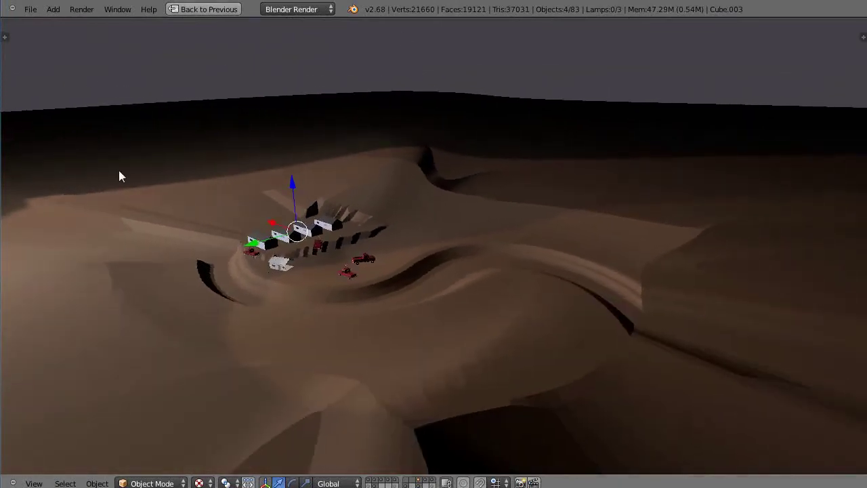
pyautogui.scroll(-2, 582, 286)
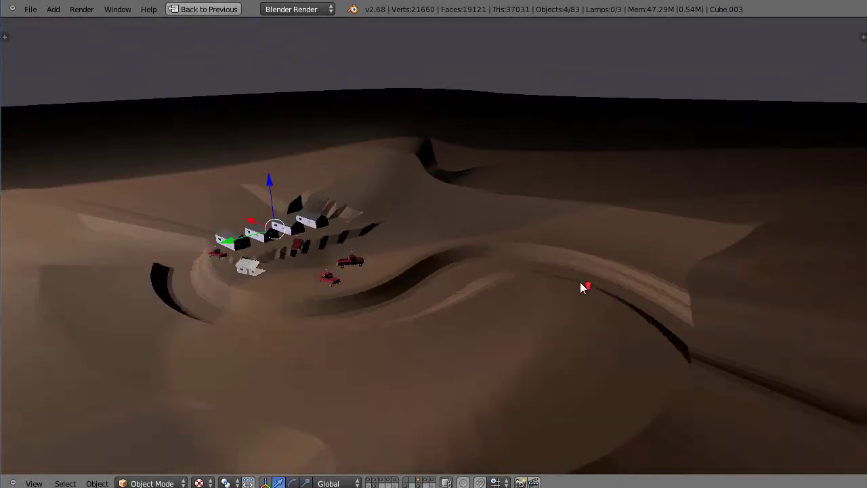
pyautogui.moveTo(583, 286)
pyautogui.mouseDown(button='middle')
pyautogui.moveTo(559, 290)
pyautogui.moveTo(615, 311)
pyautogui.mouseUp(button='middle')
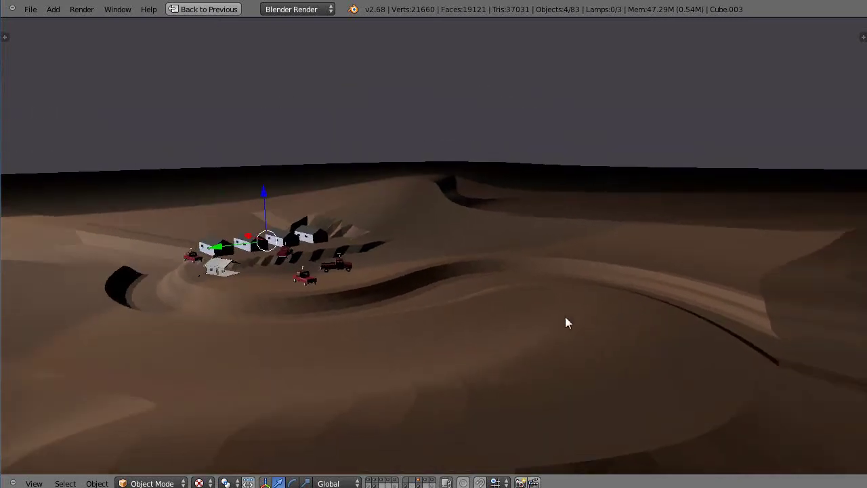